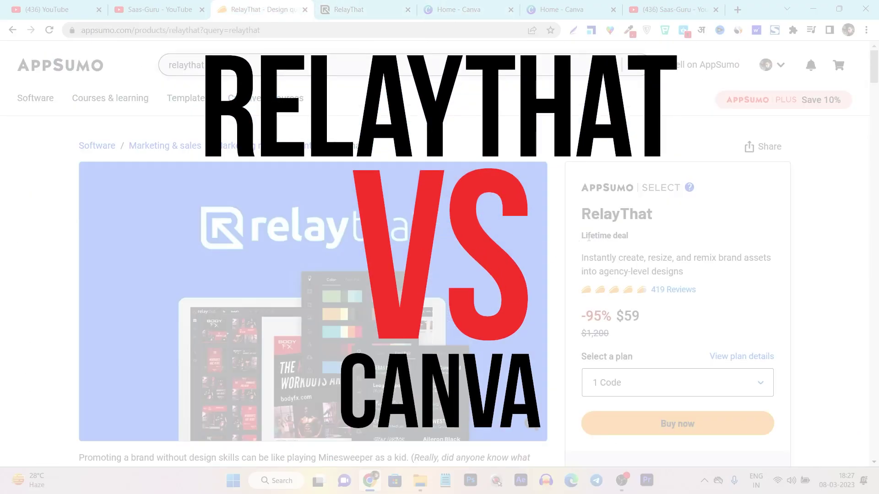
Move between the Canva, RelayThat editor and AppSumo product tabs, ending back in the RelayThat editor
{"action": "scroll", "coordinate": [548, 245], "scroll_direction": "down", "scroll_amount": 8}
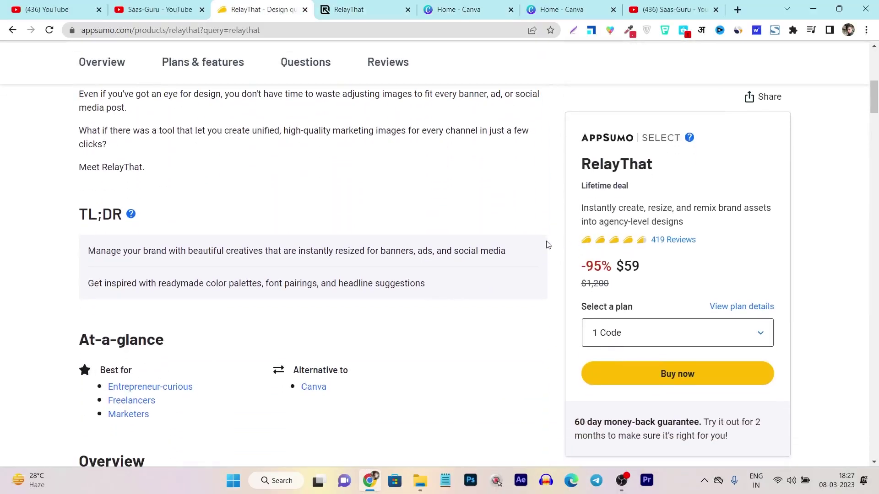
{"action": "scroll", "coordinate": [545, 245], "scroll_direction": "up", "scroll_amount": 5}
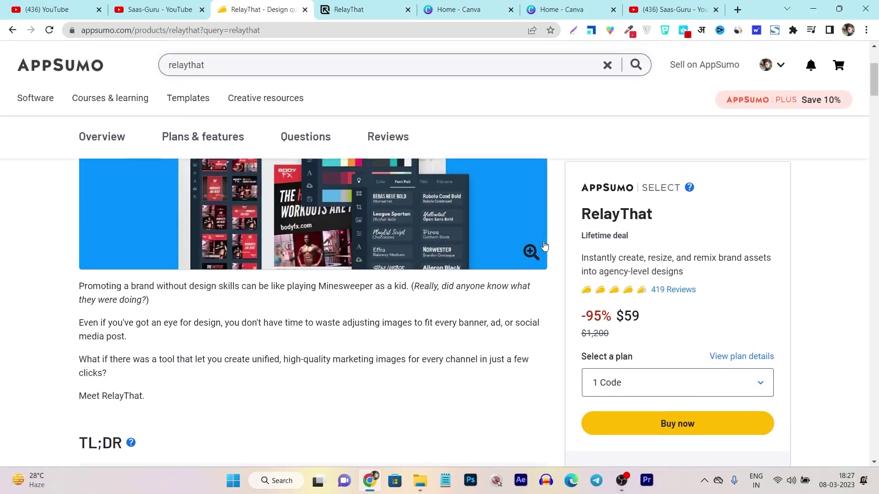
{"action": "left_click", "coordinate": [458, 9]}
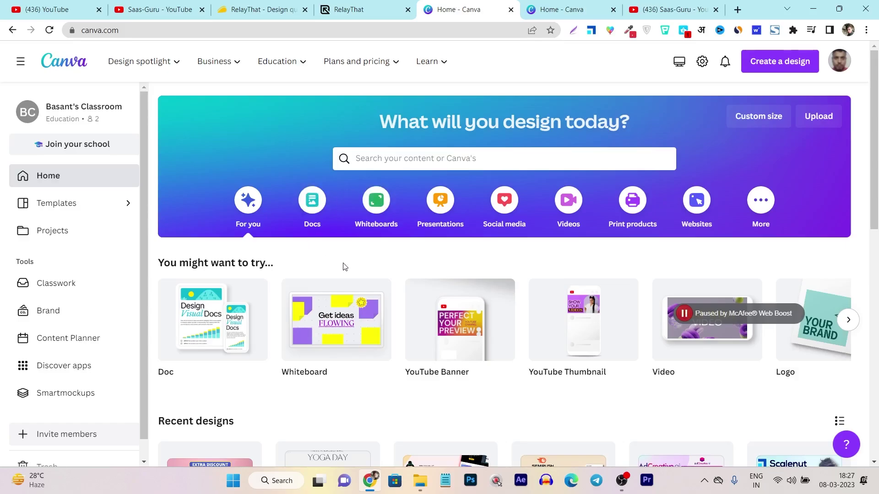
{"action": "left_click", "coordinate": [339, 6]}
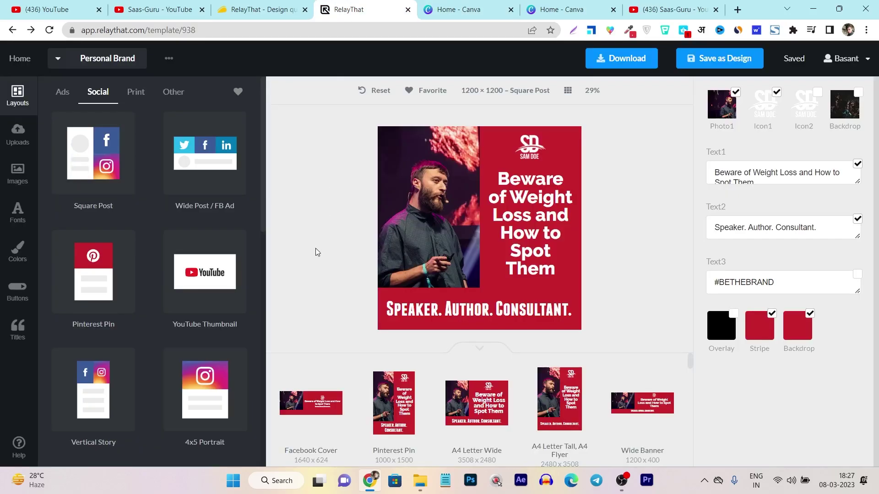
{"action": "left_click", "coordinate": [281, 9]}
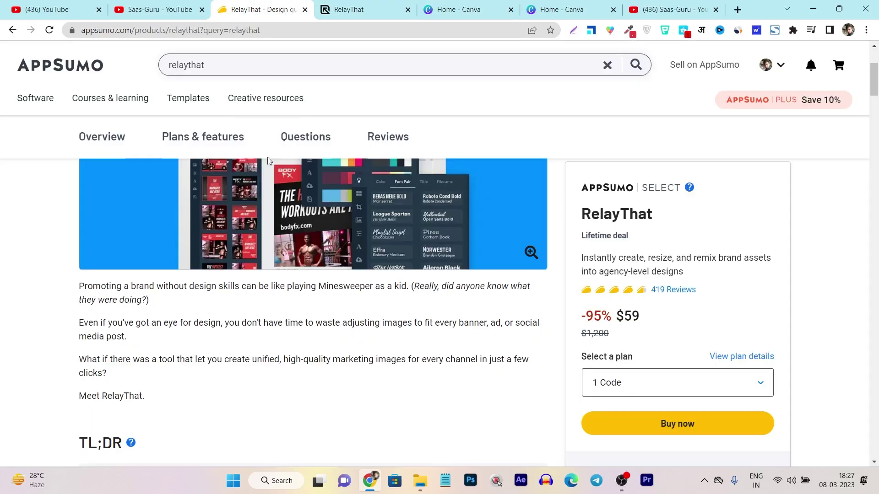
{"action": "scroll", "coordinate": [182, 226], "scroll_direction": "up", "scroll_amount": 5}
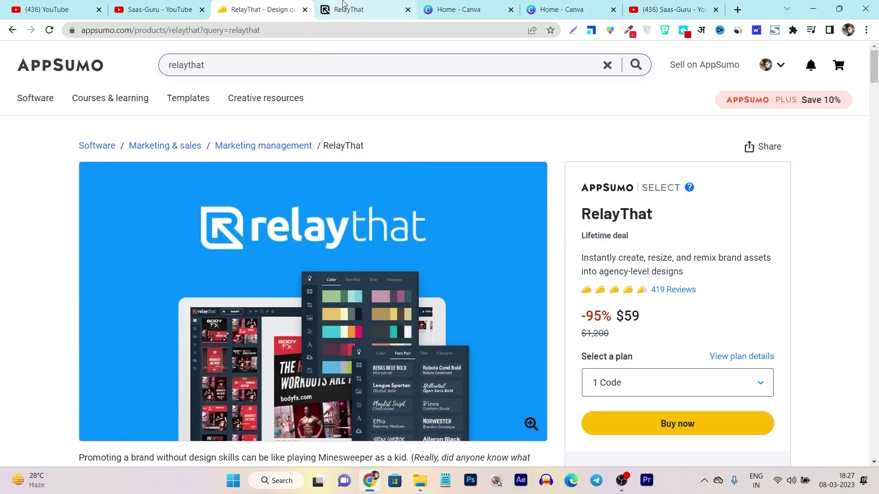
{"action": "left_click", "coordinate": [361, 9]}
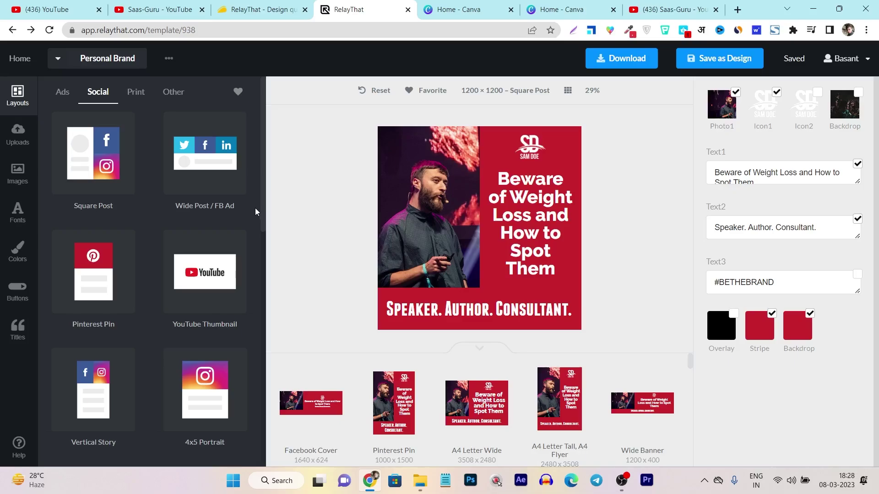
Browse the Ads and Print layouts, then return to the RelayThat home dashboard
{"action": "left_click", "coordinate": [65, 92]}
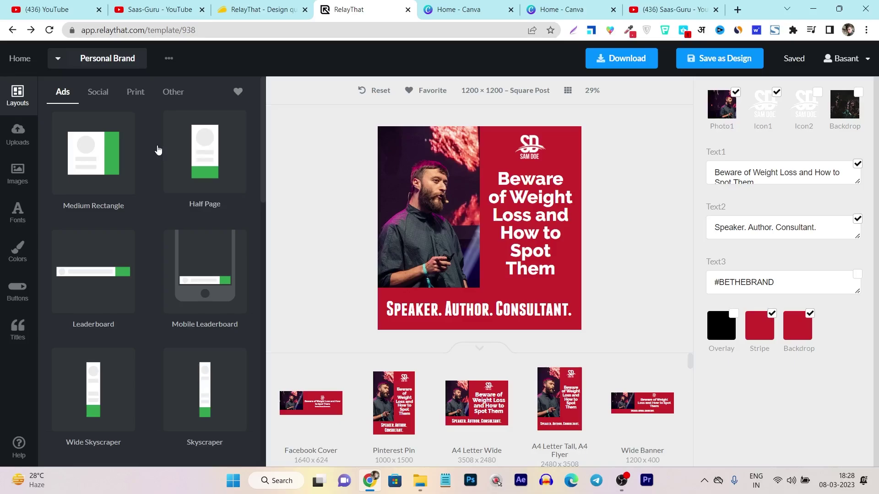
{"action": "left_click", "coordinate": [136, 94]}
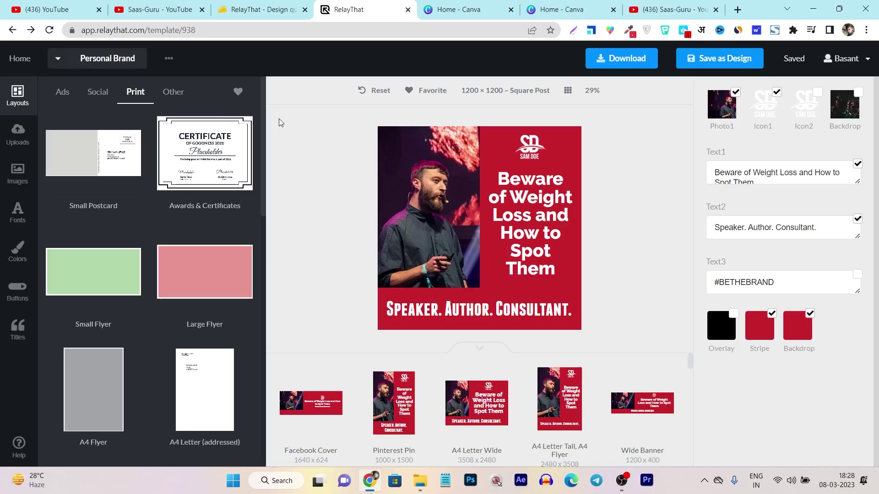
{"action": "left_click", "coordinate": [20, 58]}
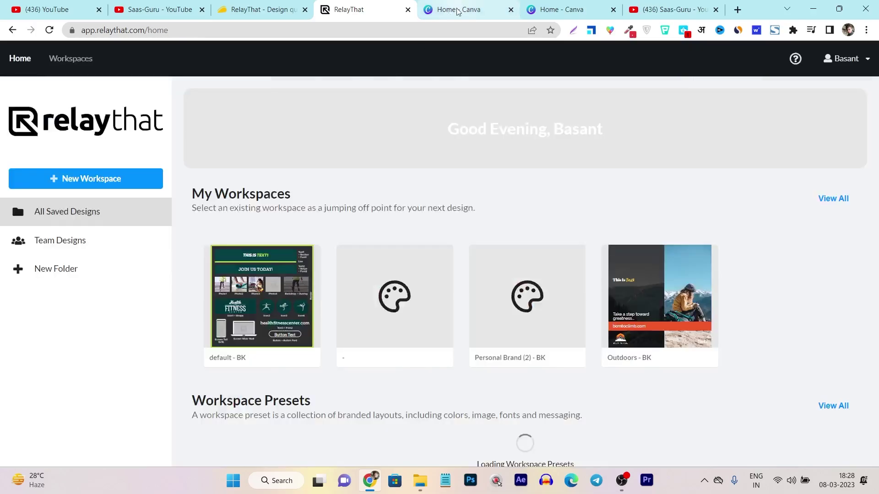
{"action": "left_click", "coordinate": [457, 10]}
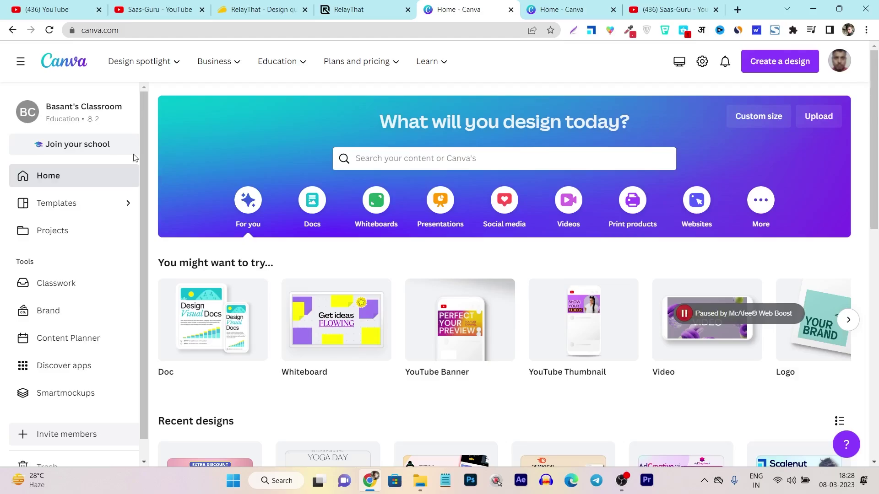
{"action": "left_click", "coordinate": [350, 10]}
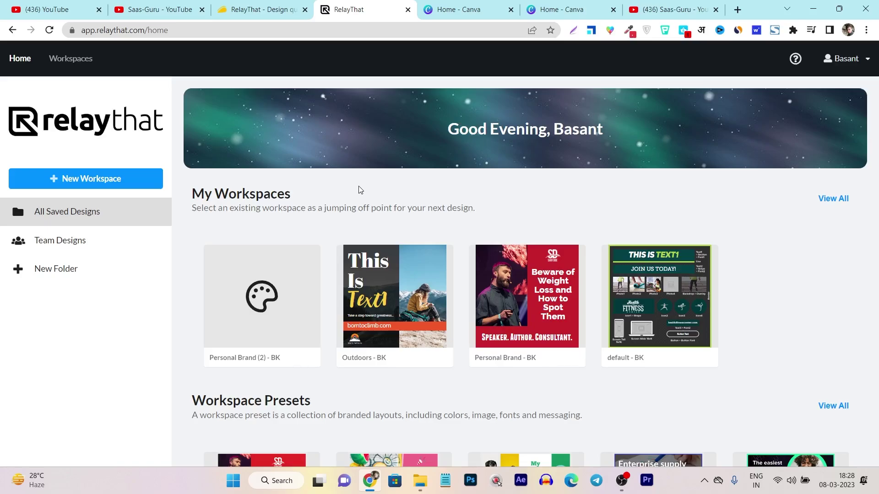
{"action": "left_click", "coordinate": [480, 4]}
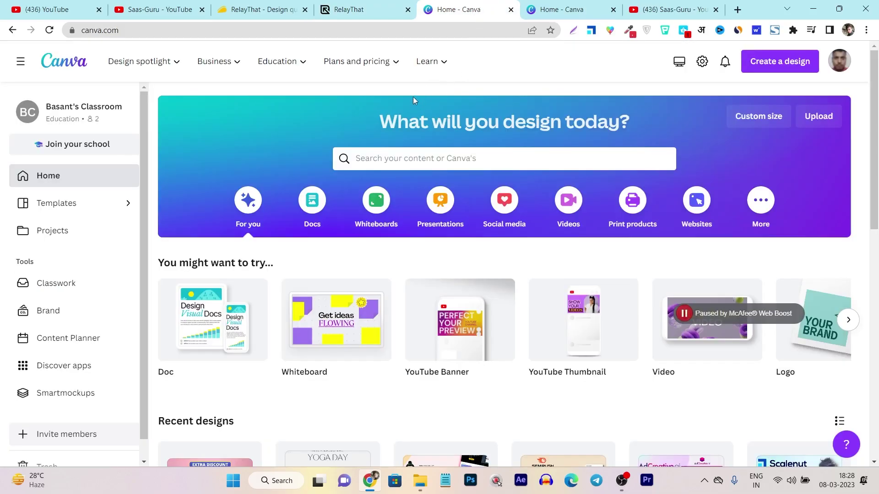
{"action": "left_click", "coordinate": [375, 9]}
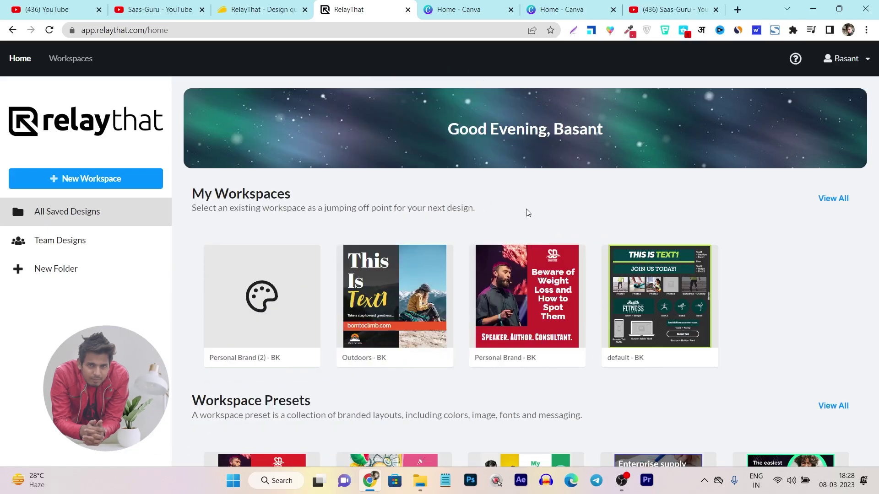
{"action": "left_click", "coordinate": [462, 8]}
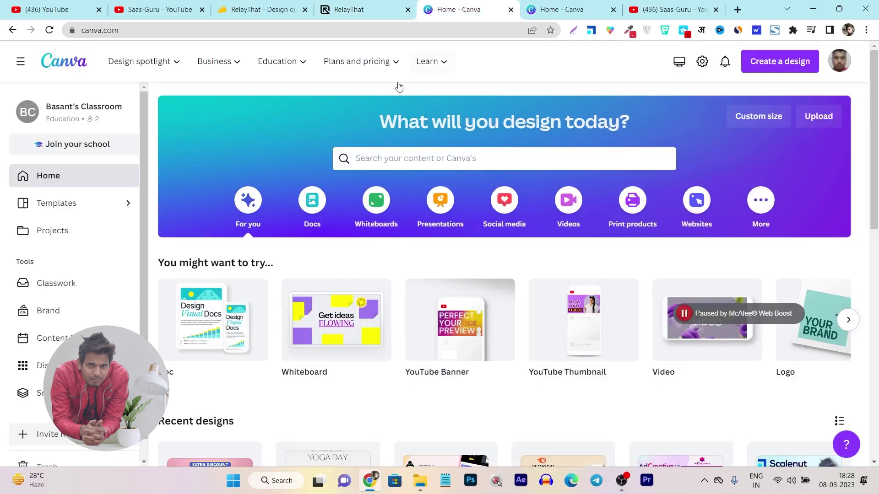
{"action": "left_click", "coordinate": [338, 10]}
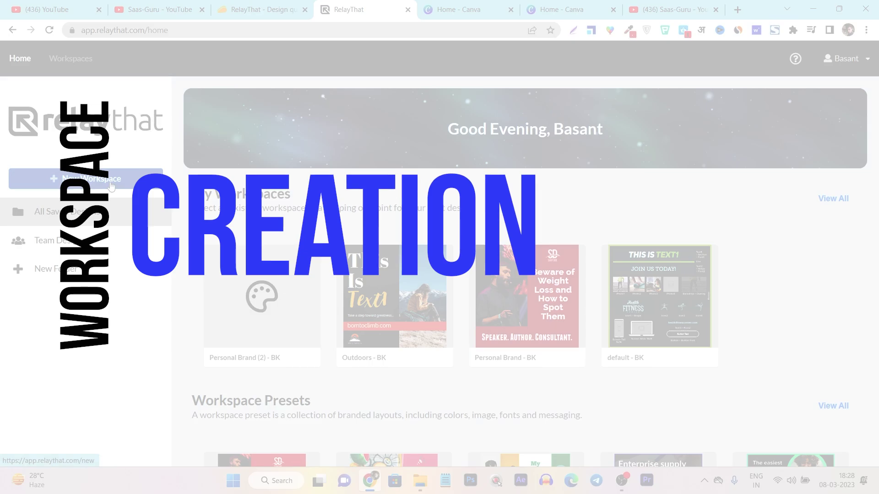
Open the full Workspace Presets gallery and browse it, from Personal Brand to Blank Light
{"action": "scroll", "coordinate": [190, 176], "scroll_direction": "down", "scroll_amount": 6}
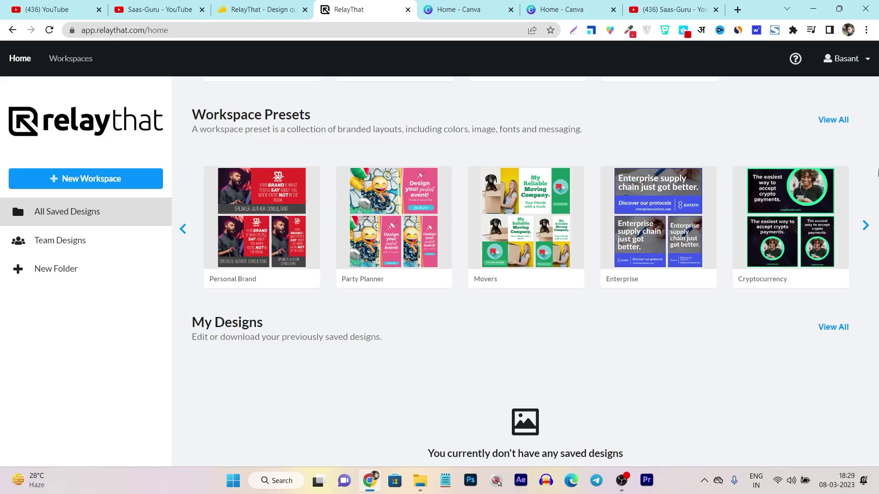
{"action": "left_click", "coordinate": [827, 121]}
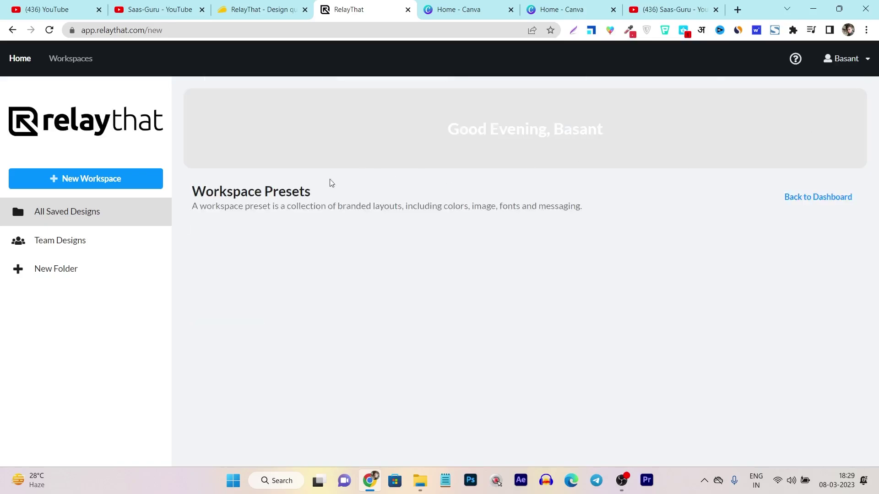
{"action": "scroll", "coordinate": [366, 229], "scroll_direction": "down", "scroll_amount": 3}
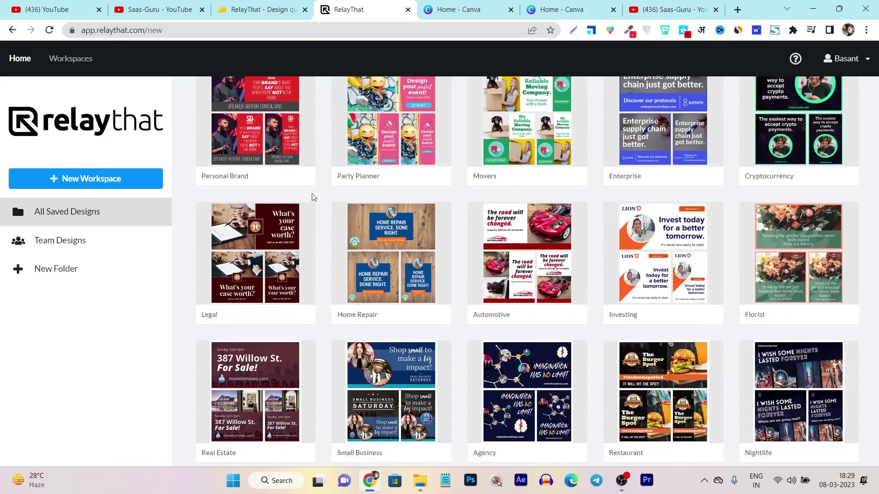
{"action": "scroll", "coordinate": [293, 197], "scroll_direction": "up", "scroll_amount": 1}
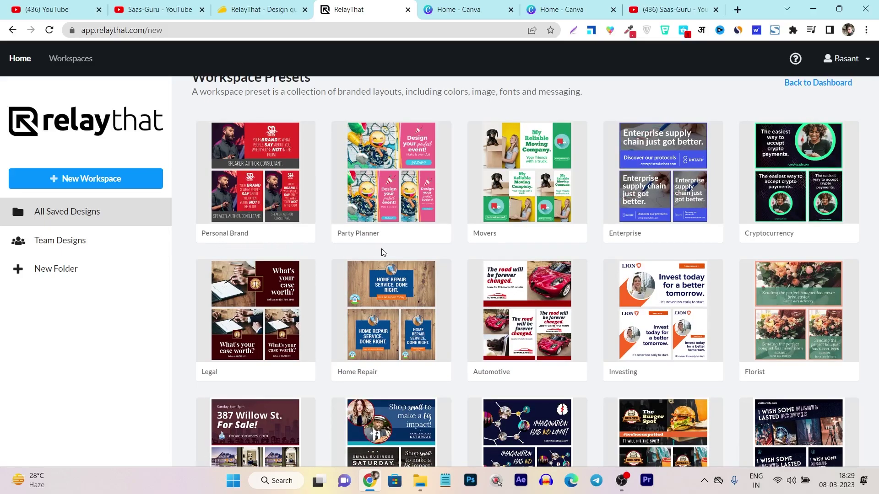
{"action": "scroll", "coordinate": [423, 248], "scroll_direction": "down", "scroll_amount": 6}
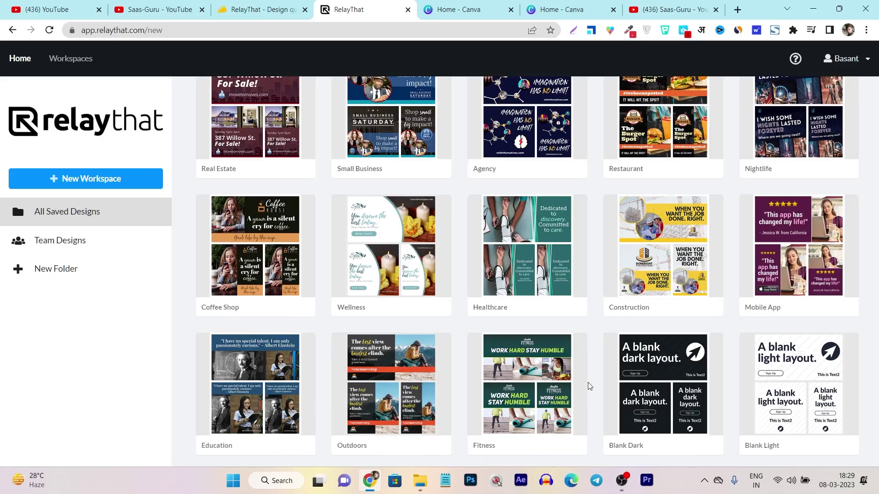
{"action": "scroll", "coordinate": [591, 382], "scroll_direction": "up", "scroll_amount": 2}
{"action": "scroll", "coordinate": [590, 382], "scroll_direction": "up", "scroll_amount": 3}
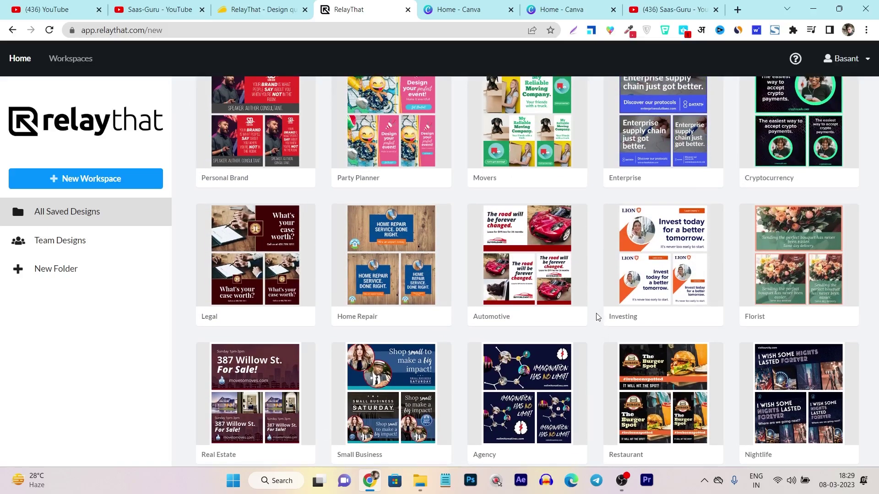
{"action": "scroll", "coordinate": [590, 281], "scroll_direction": "up", "scroll_amount": 3}
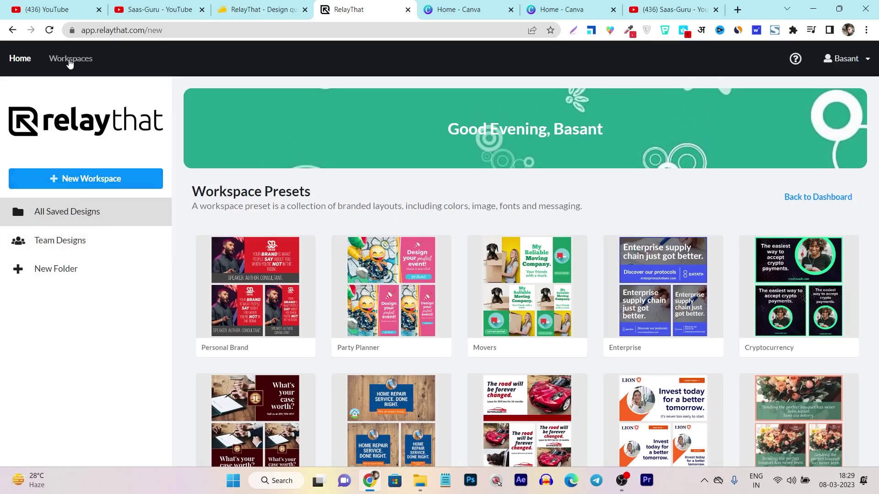
Open the Personal Brand preset as a 1200×1200 post, keep its brand, then go to Canva's home
{"action": "left_click", "coordinate": [69, 62]}
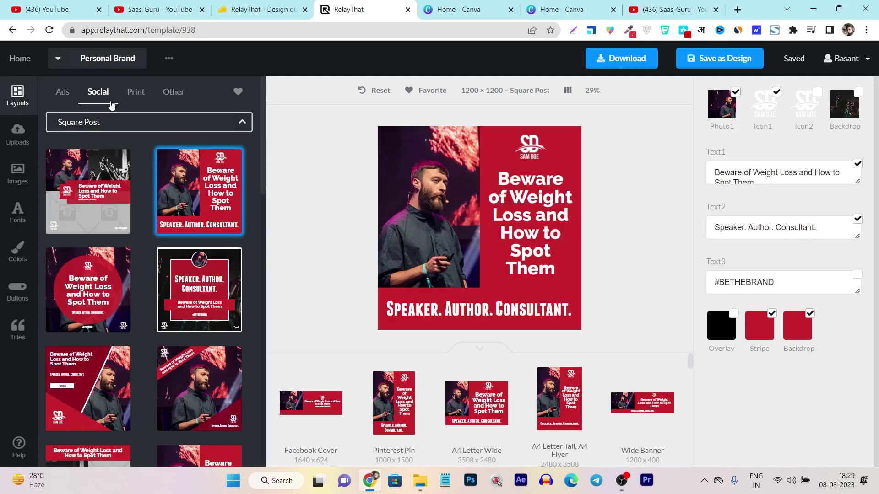
{"action": "left_click", "coordinate": [98, 62]}
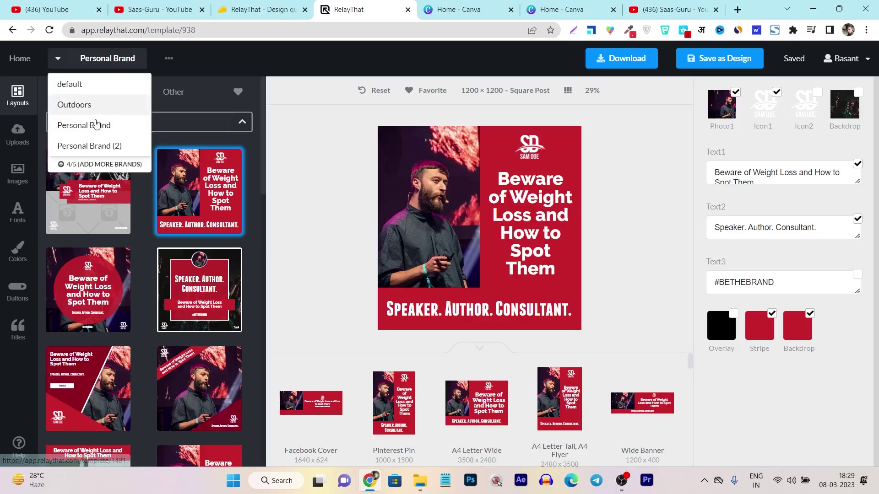
{"action": "left_click", "coordinate": [327, 131]}
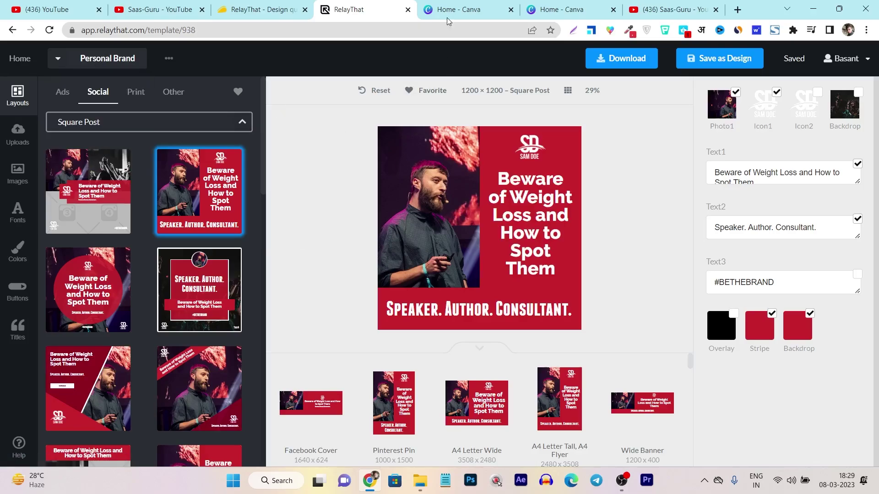
{"action": "left_click", "coordinate": [458, 9]}
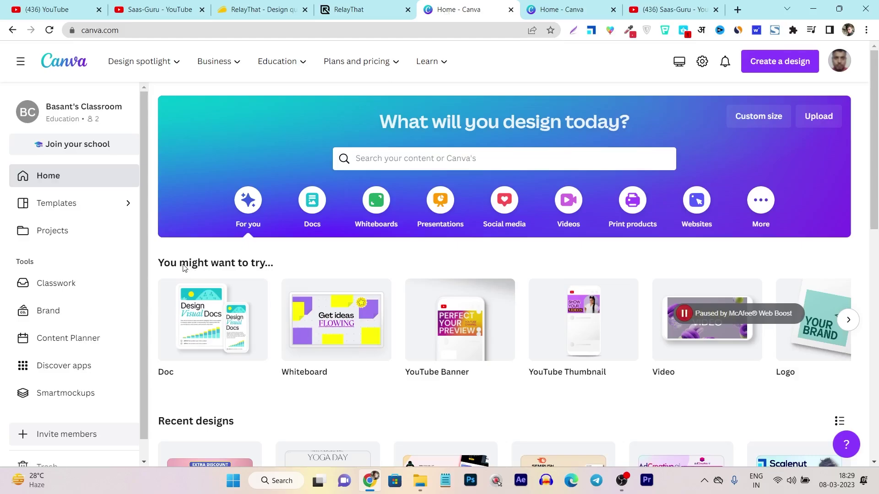
Look through recent designs on Canva's Projects page, then return to the RelayThat square-post editor
{"action": "left_click", "coordinate": [21, 232]}
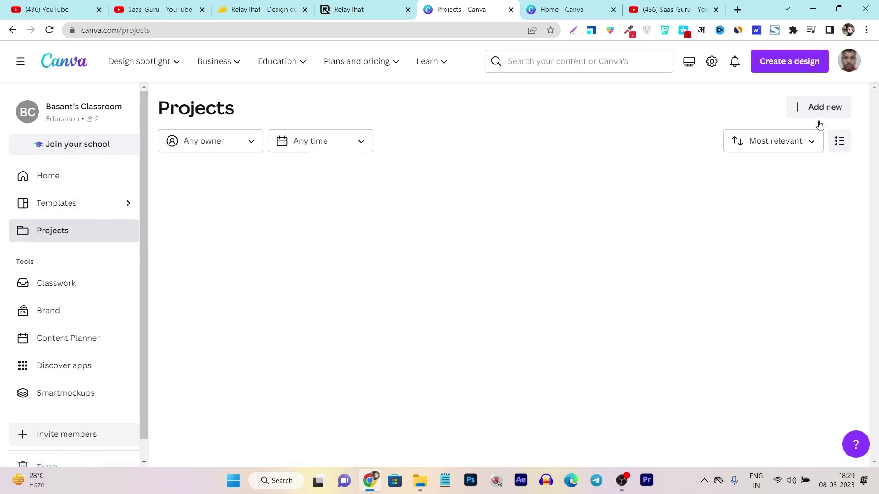
{"action": "left_click", "coordinate": [364, 5]}
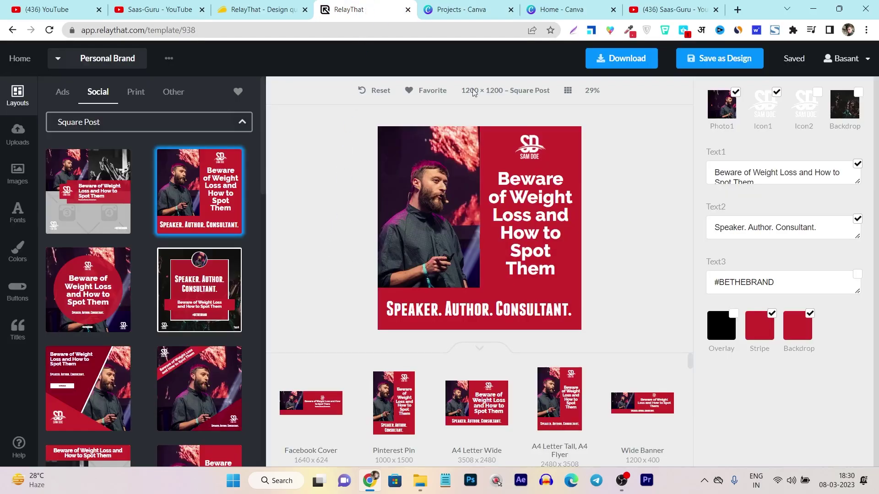
{"action": "left_click", "coordinate": [469, 8]}
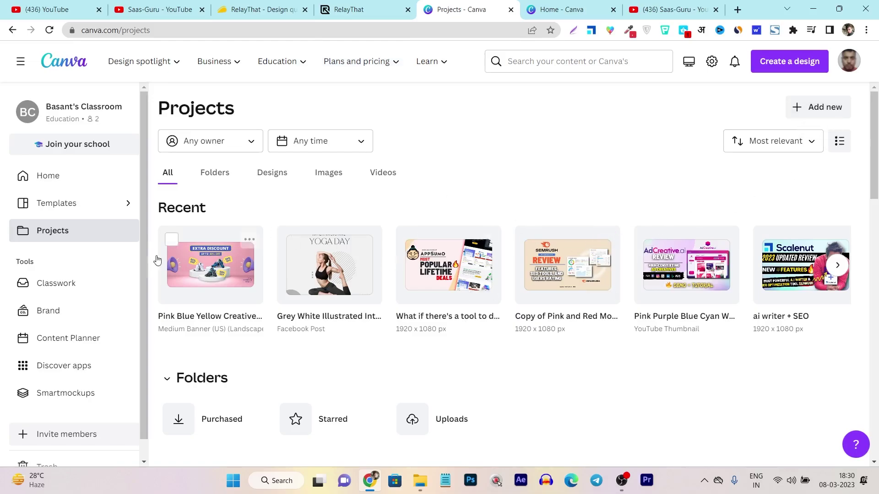
{"action": "scroll", "coordinate": [270, 255], "scroll_direction": "down", "scroll_amount": 1}
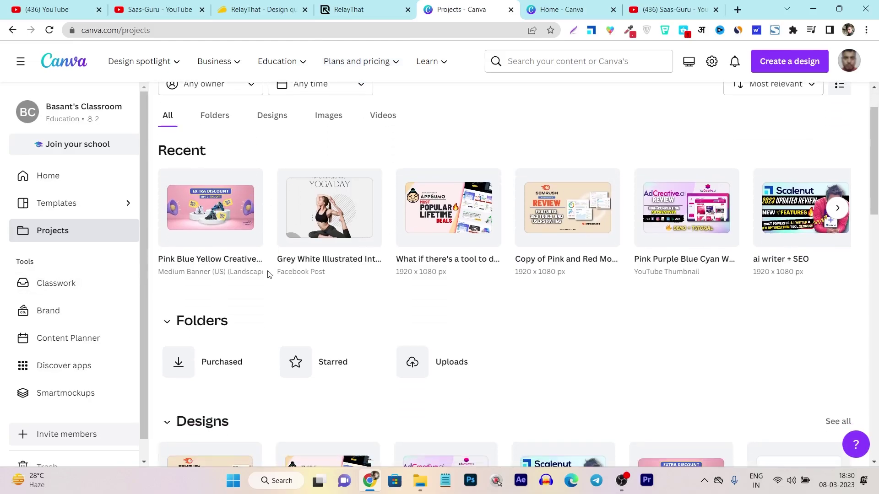
{"action": "scroll", "coordinate": [595, 290], "scroll_direction": "up", "scroll_amount": 1}
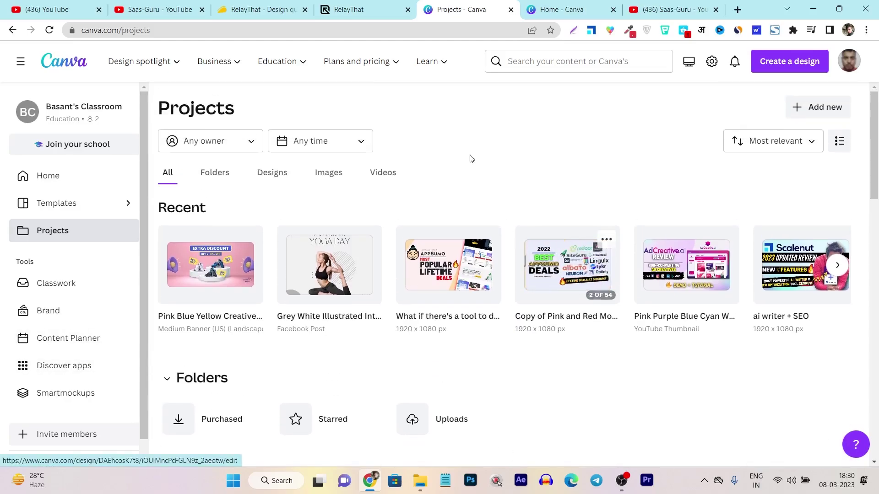
{"action": "left_click", "coordinate": [362, 6]}
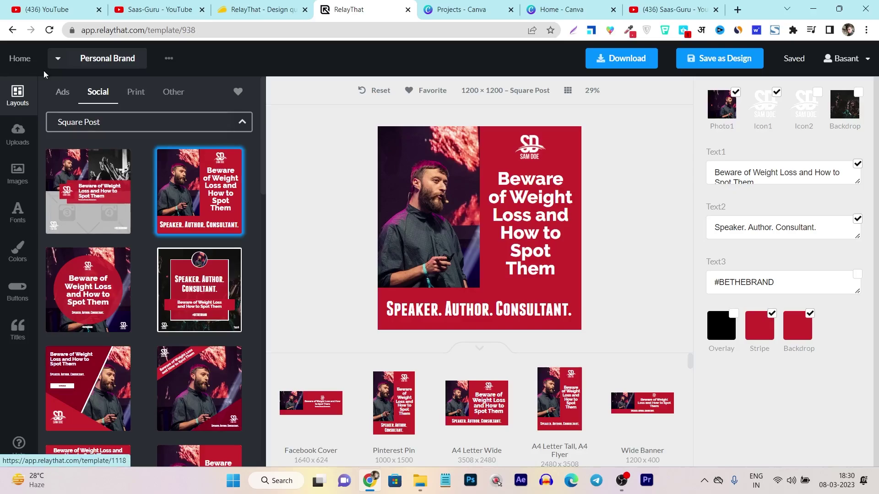
Reopen the Personal Brand - BK workspace from Home and list its Ads layout sizes
{"action": "left_click", "coordinate": [14, 62]}
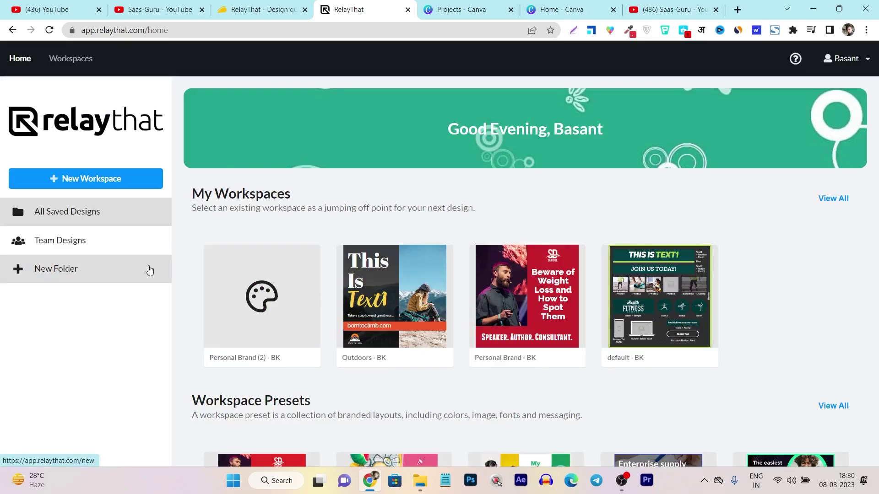
{"action": "left_click", "coordinate": [527, 296]}
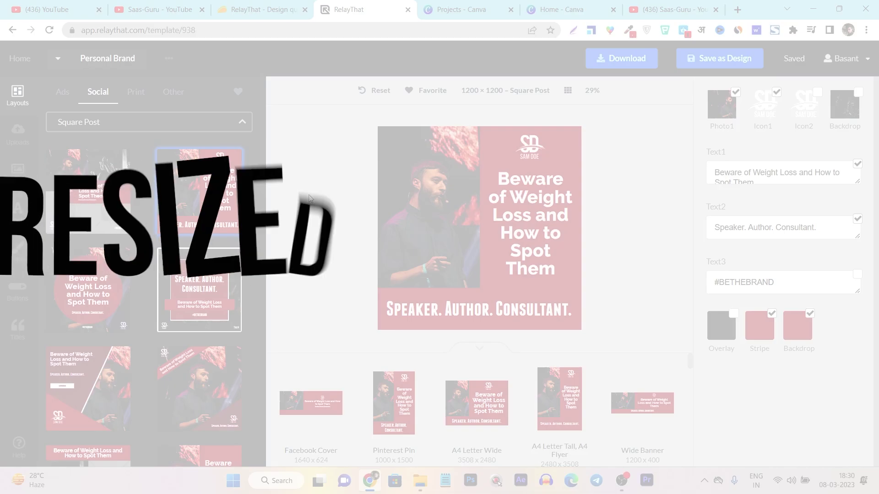
{"action": "left_click", "coordinate": [66, 93]}
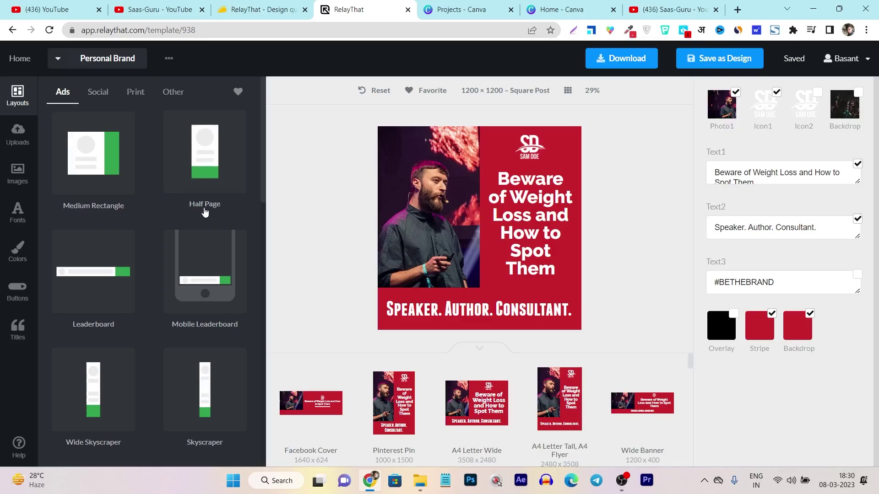
Show the tall red-and-black Half Page variations of the speaker design from the Ads layouts
{"action": "scroll", "coordinate": [204, 224], "scroll_direction": "down", "scroll_amount": 2}
{"action": "scroll", "coordinate": [114, 325], "scroll_direction": "down", "scroll_amount": 3}
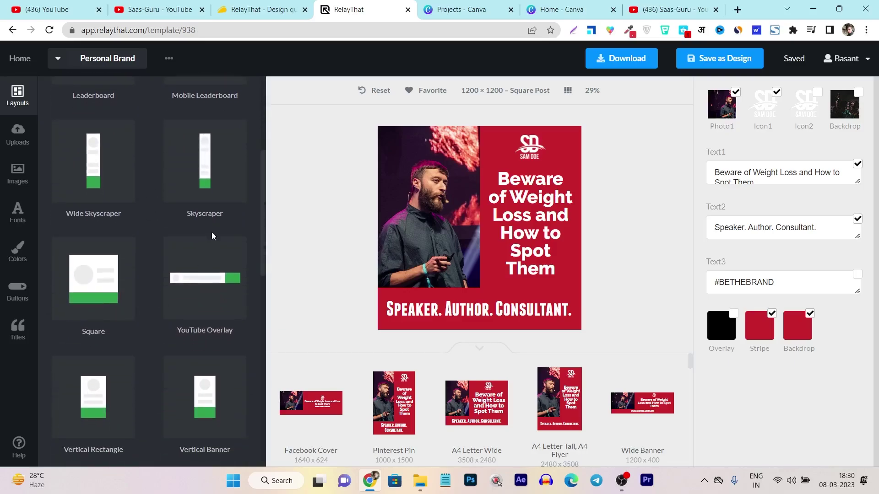
{"action": "scroll", "coordinate": [192, 280], "scroll_direction": "down", "scroll_amount": 2}
{"action": "scroll", "coordinate": [172, 327], "scroll_direction": "up", "scroll_amount": 7}
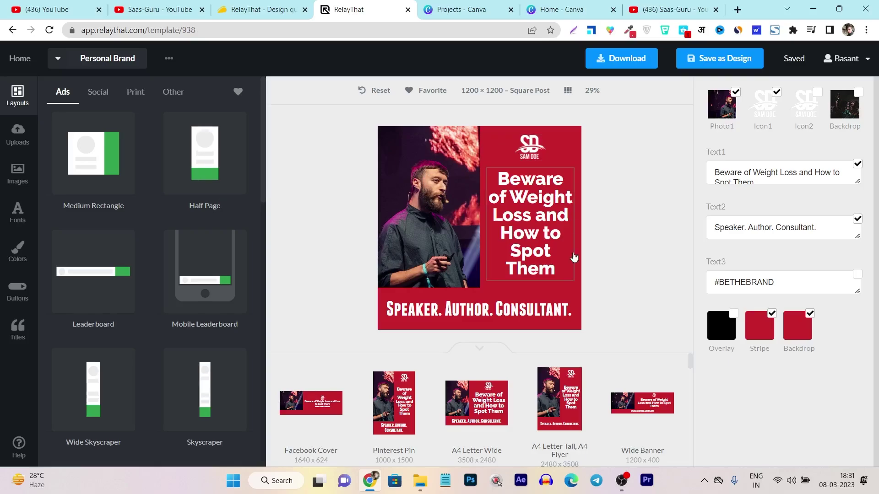
{"action": "left_click", "coordinate": [205, 172]}
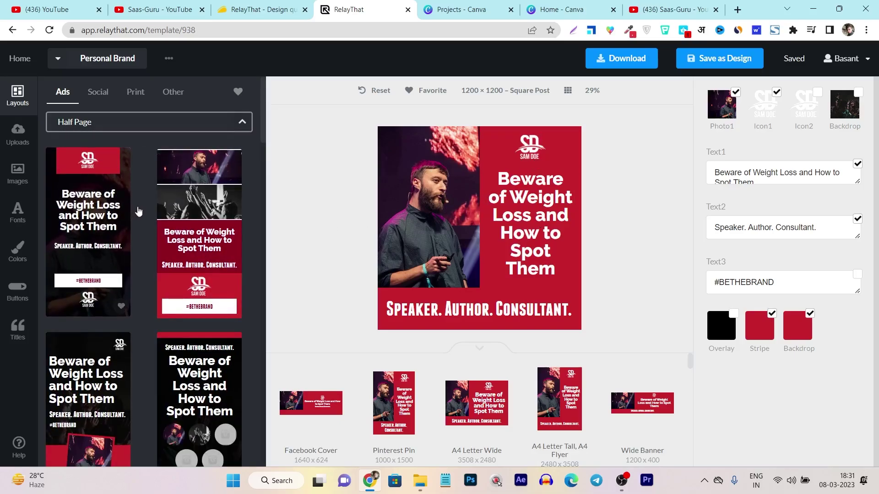
{"action": "scroll", "coordinate": [137, 220], "scroll_direction": "down", "scroll_amount": 3}
{"action": "scroll", "coordinate": [174, 256], "scroll_direction": "up", "scroll_amount": 3}
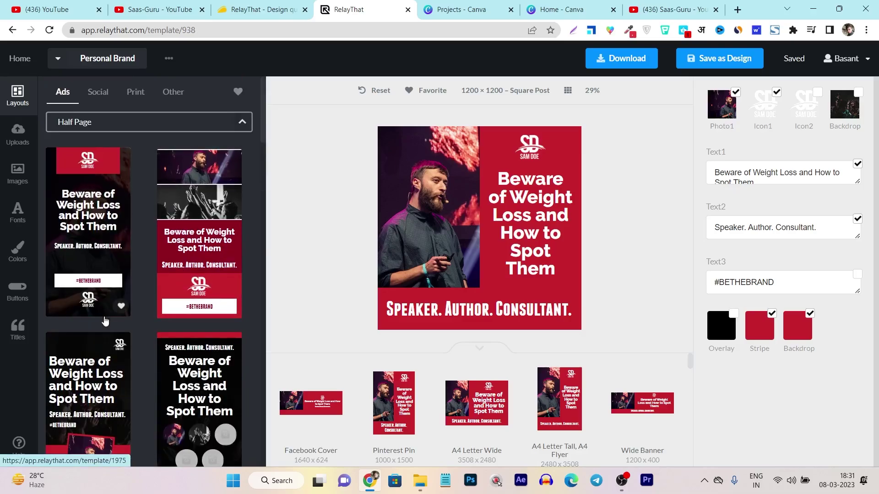
{"action": "scroll", "coordinate": [183, 275], "scroll_direction": "down", "scroll_amount": 6}
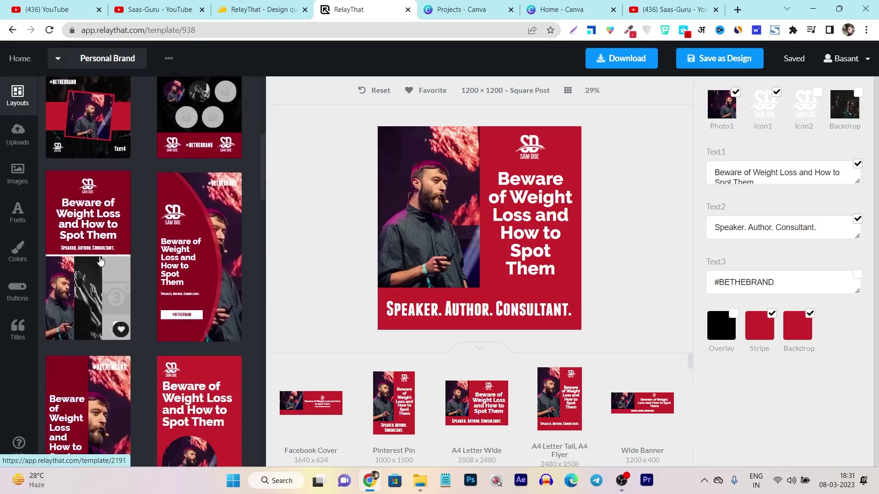
{"action": "scroll", "coordinate": [206, 162], "scroll_direction": "up", "scroll_amount": 5}
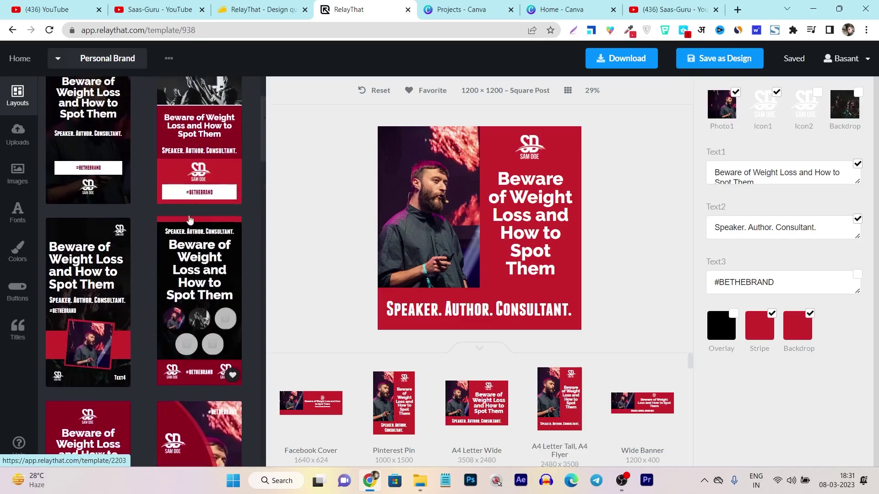
Apply the second Half Page layout, resizing the design to 300×600 with two stacked photos
{"action": "left_click", "coordinate": [225, 225]}
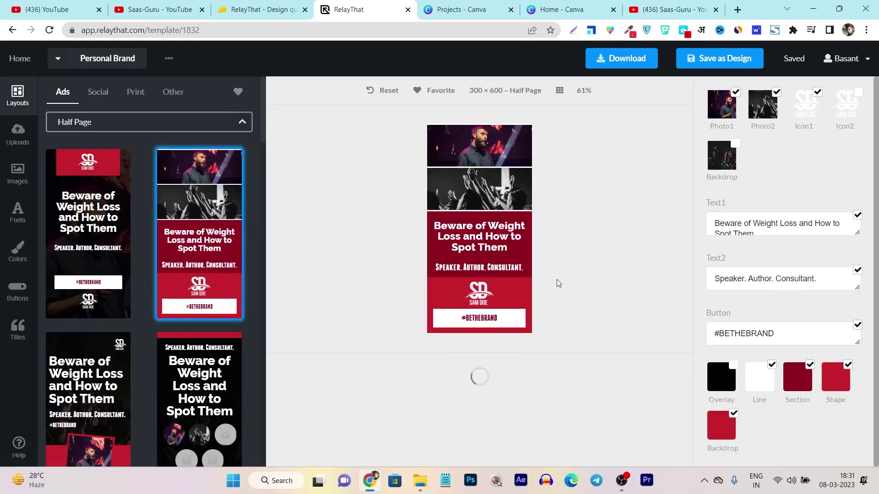
{"action": "scroll", "coordinate": [199, 308], "scroll_direction": "down", "scroll_amount": 5}
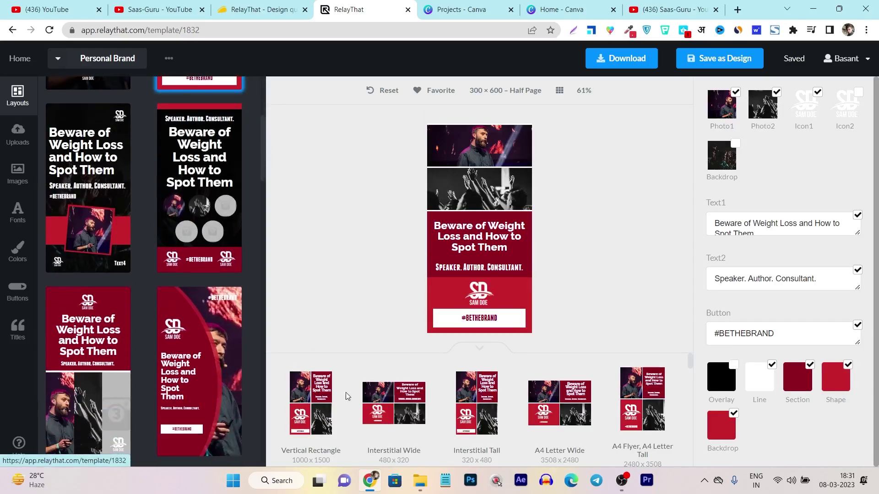